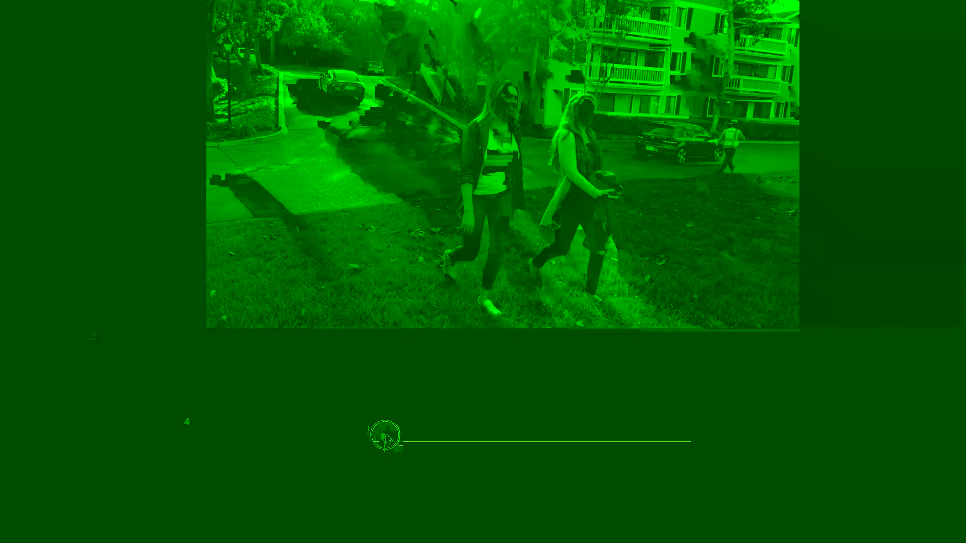
# Fit the Gaussian Blur mask over the brown-jacketed woman's face and track it forward through the rest of the Face clip
pyautogui.moveTo(384, 441); pyautogui.dragTo(420, 440)
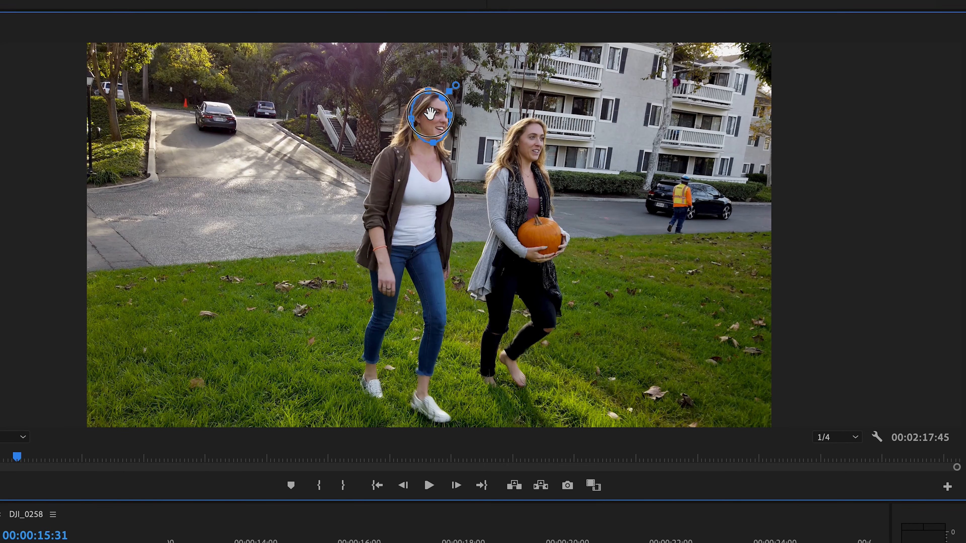
pyautogui.moveTo(433, 115)
pyautogui.mouseDown()
pyautogui.moveTo(440, 151)
pyautogui.moveTo(439, 125)
pyautogui.mouseUp()
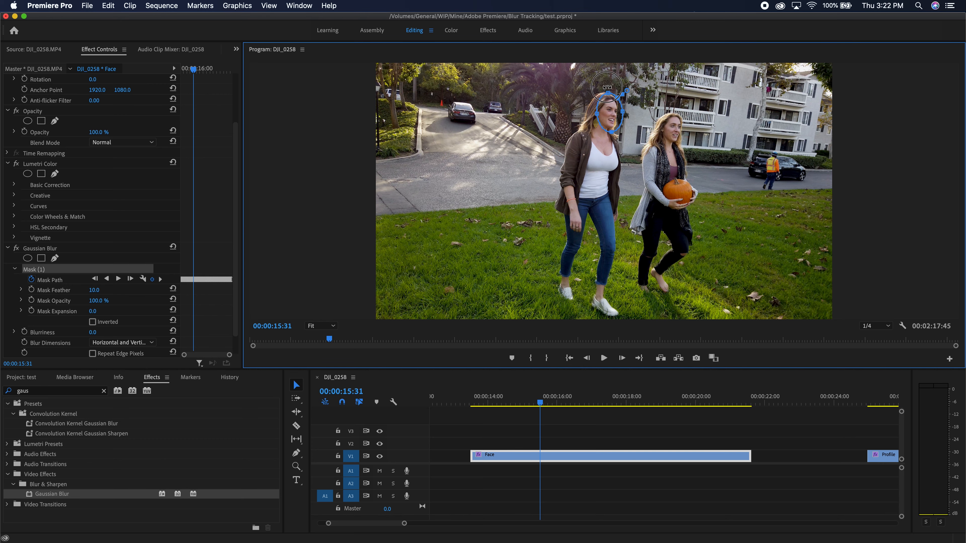
pyautogui.moveTo(609, 87); pyautogui.dragTo(611, 87)
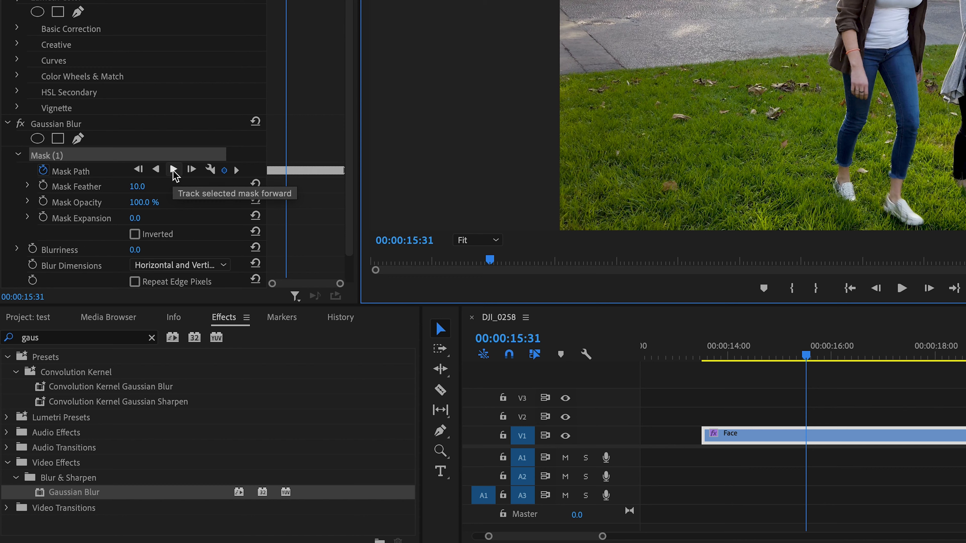
pyautogui.click(173, 172)
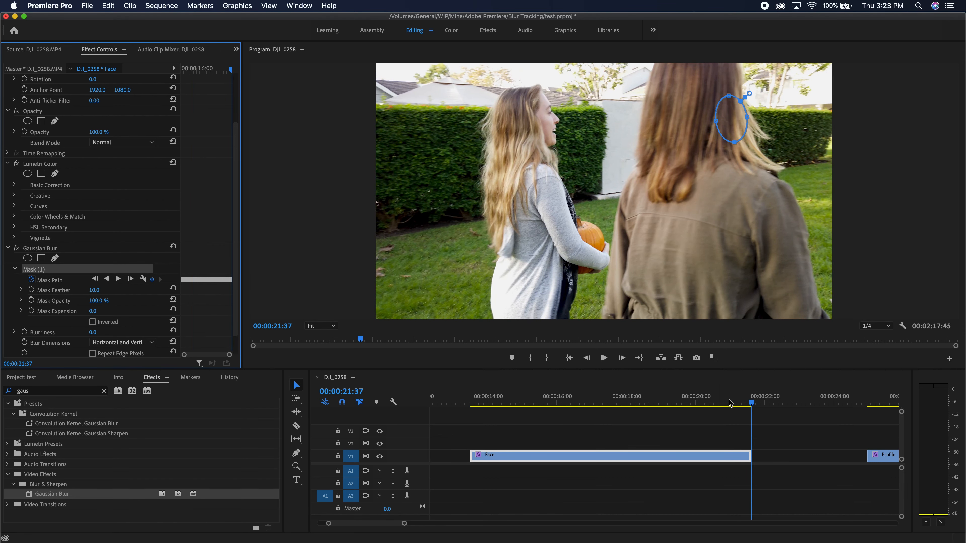
# Return to the start of the Face clip at 00:00:13:30 and set the Gaussian Blur's Blurriness to 35
pyautogui.moveTo(752, 405); pyautogui.dragTo(578, 410)
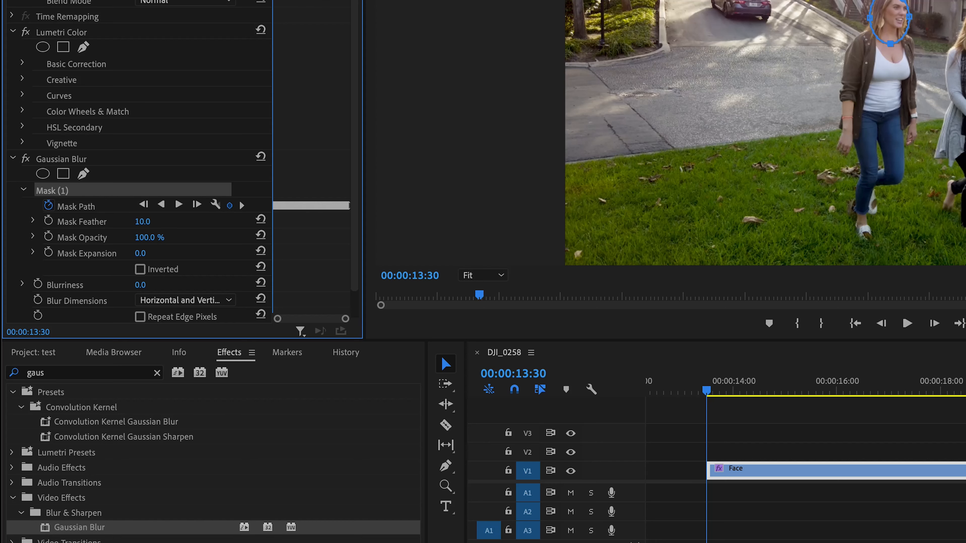
pyautogui.scroll(-1, 155, 267)
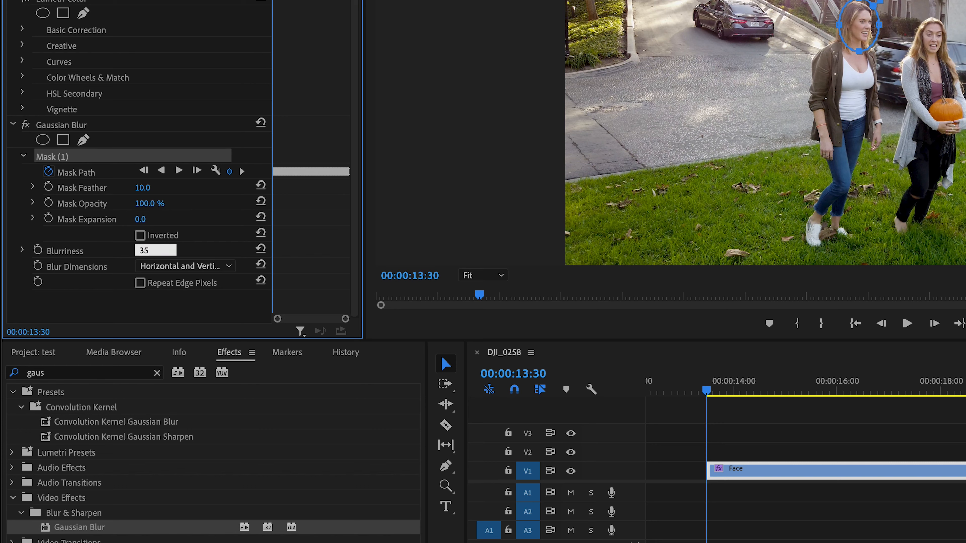
pyautogui.press('Return')
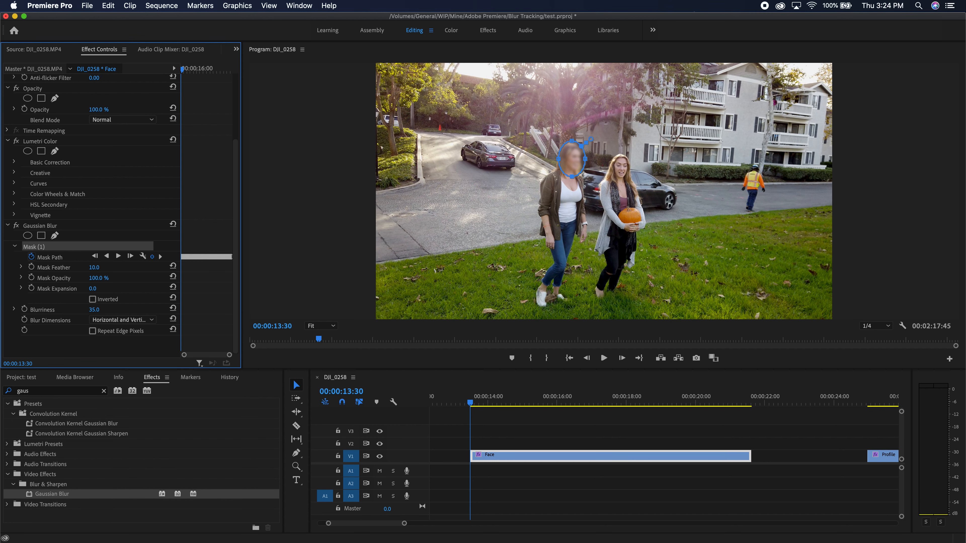
# Preview the tracked face blur from the clip's start and set its Blurriness to 60
pyautogui.click(471, 406)
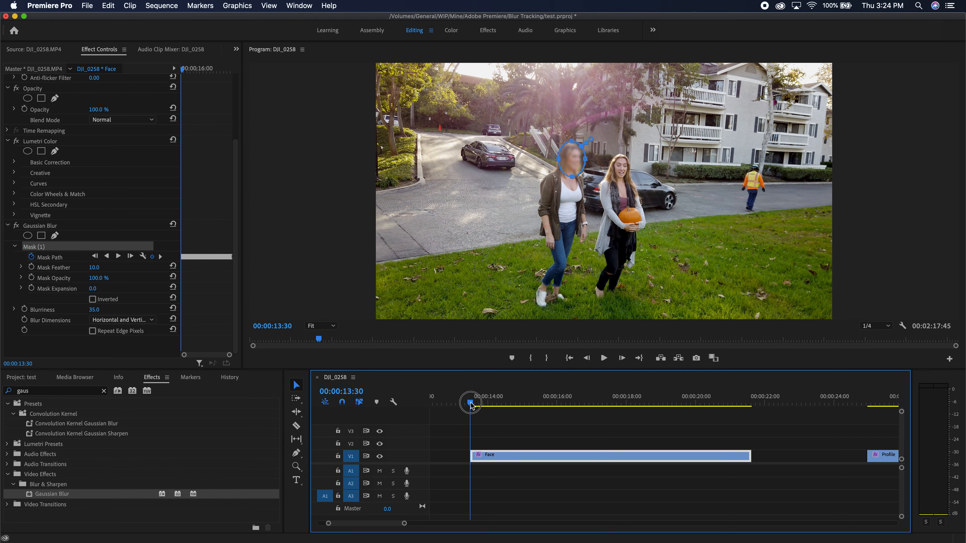
pyautogui.press('Left')
pyautogui.press('space')
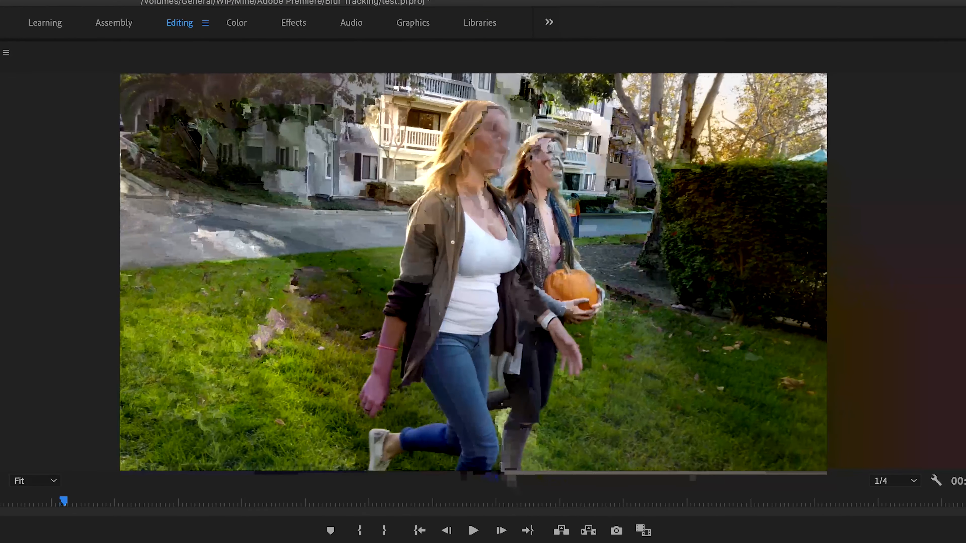
pyautogui.press('space')
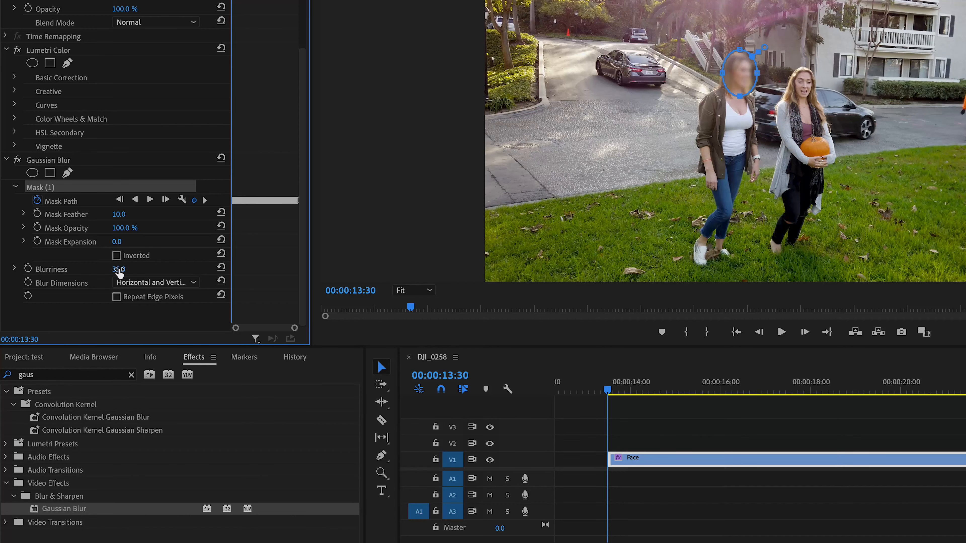
pyautogui.click(126, 268)
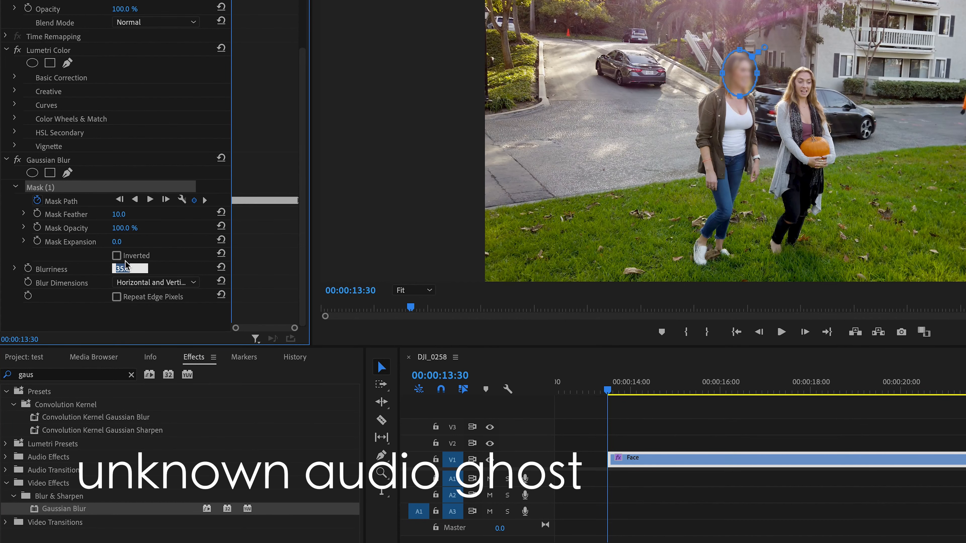
pyautogui.press('Return')
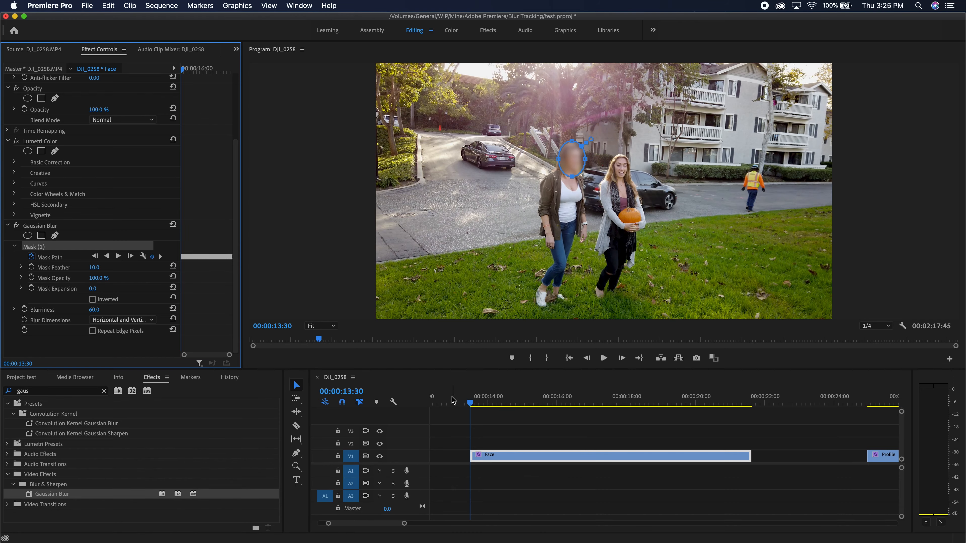
# Play back the stronger blur, return to the clip's start, and set the Mask Feather to 35
pyautogui.press('space')
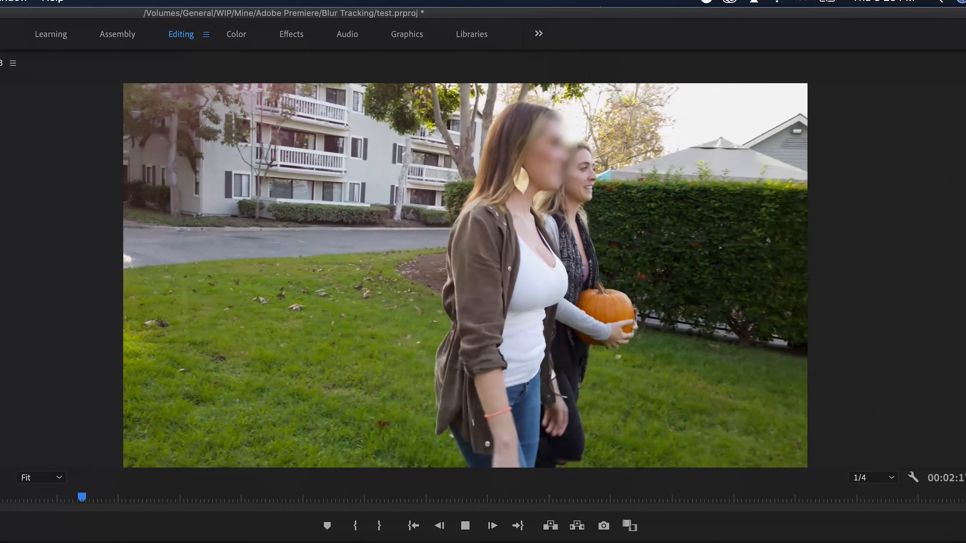
pyautogui.press('space')
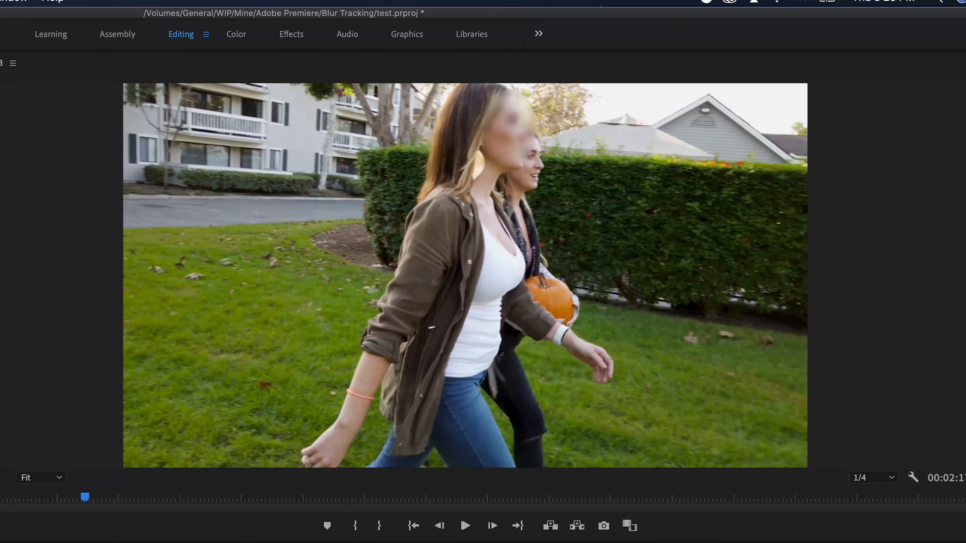
pyautogui.press('Up')
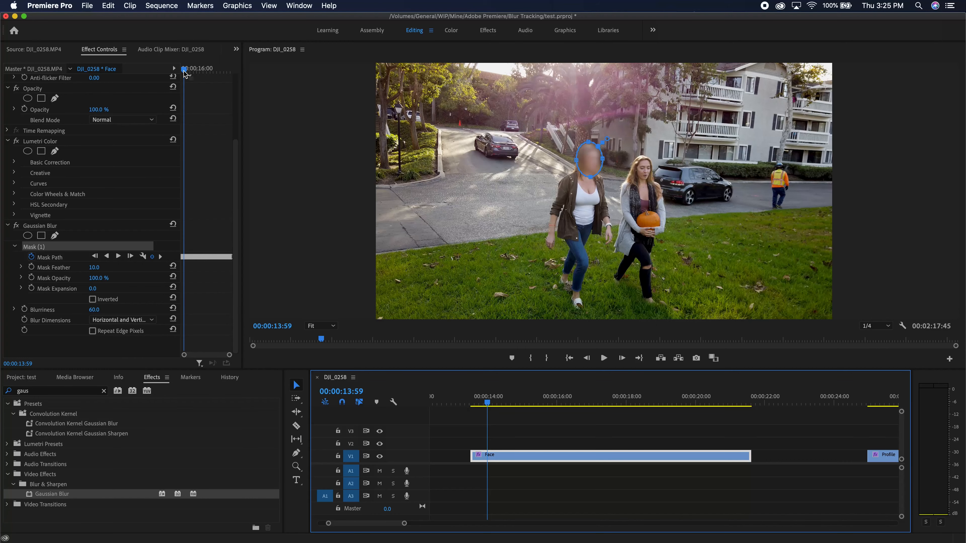
pyautogui.press('Up')
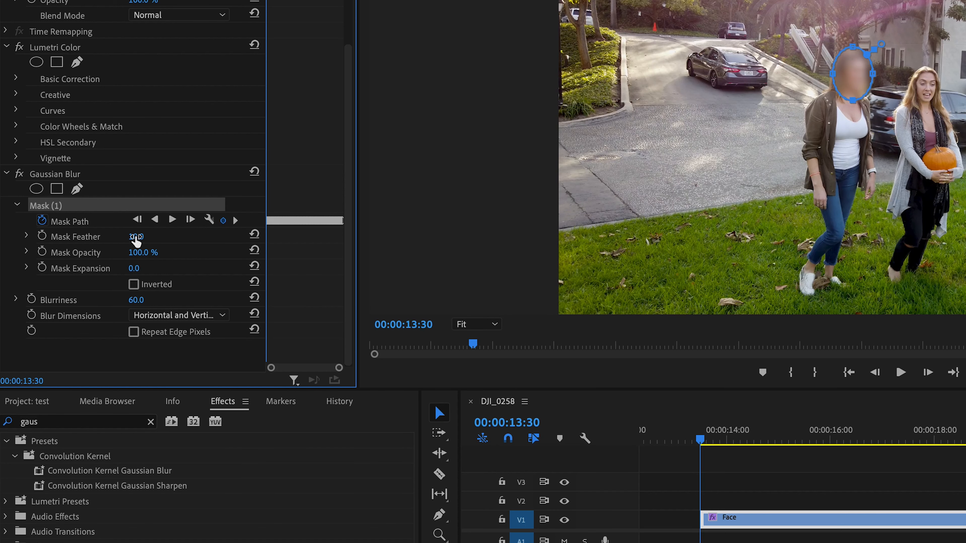
pyautogui.click(139, 237)
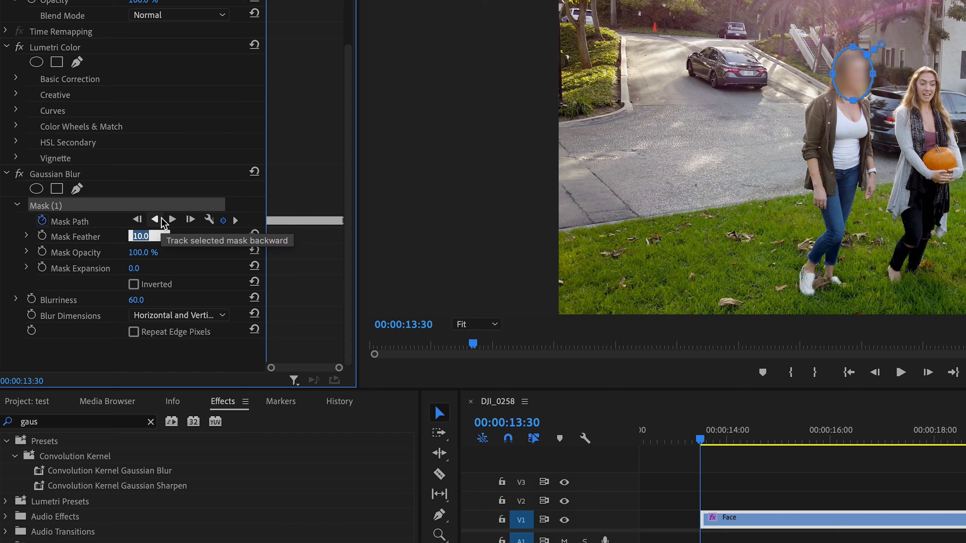
pyautogui.press('Return')
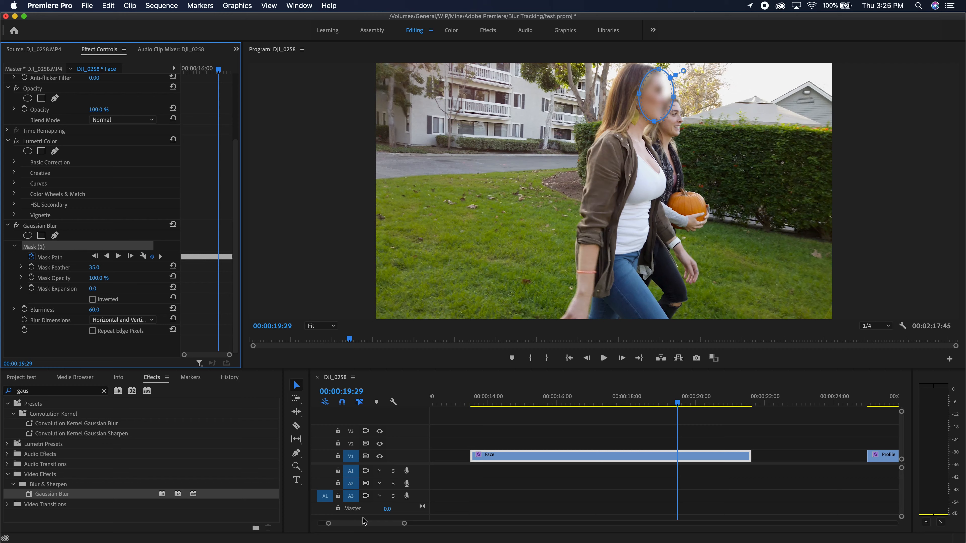
# Split the Profile clip at 00:00:26:44 and select its second part
pyautogui.moveTo(370, 526); pyautogui.dragTo(376, 526)
pyautogui.click(491, 404)
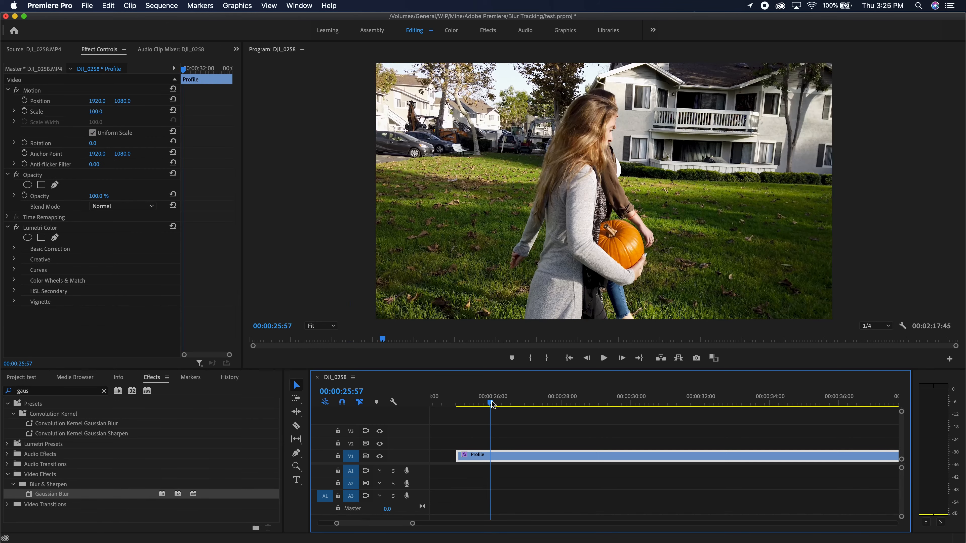
pyautogui.moveTo(491, 405); pyautogui.dragTo(519, 429)
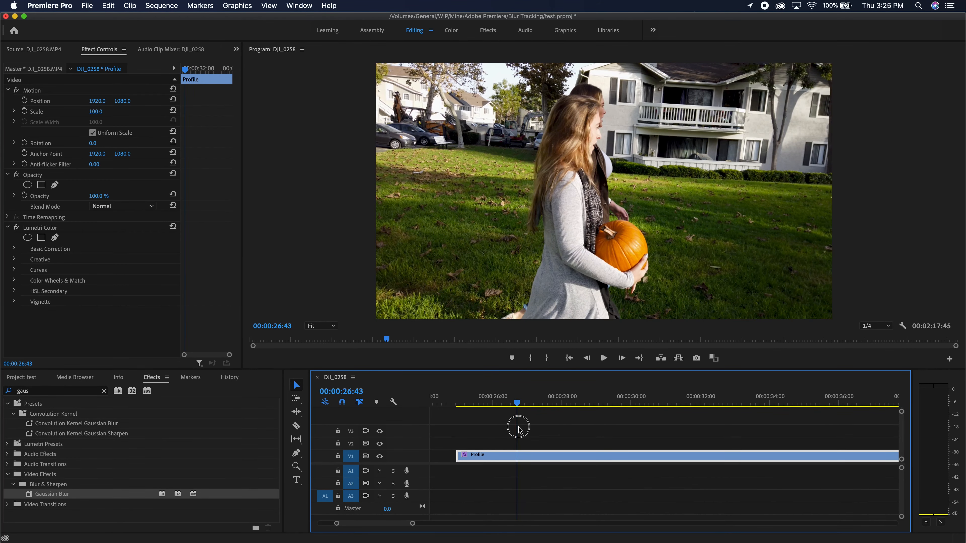
pyautogui.press('c')
pyautogui.click(519, 457)
pyautogui.press('v')
pyautogui.click(556, 458)
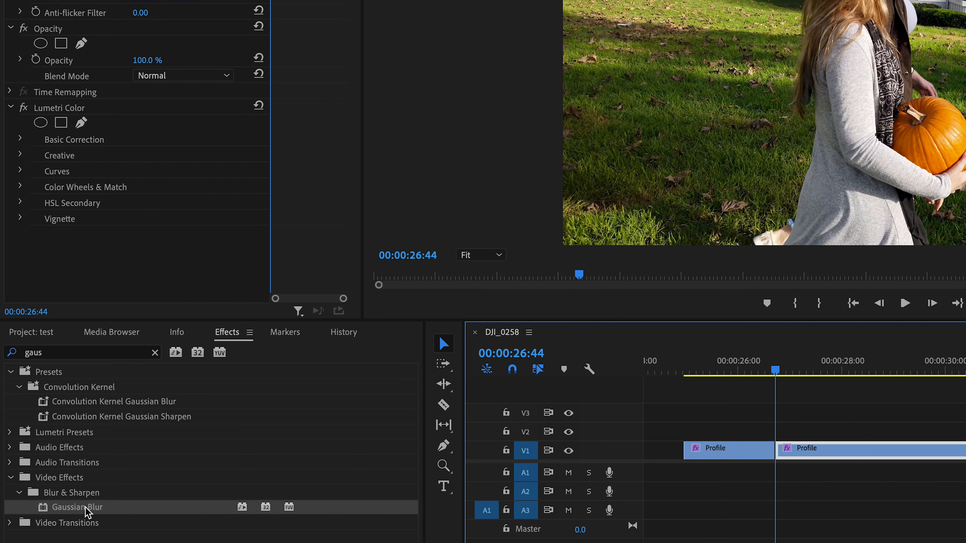
# Apply Gaussian Blur to the second part of the Profile clip and add an ellipse mask to the effect
pyautogui.click(59, 495)
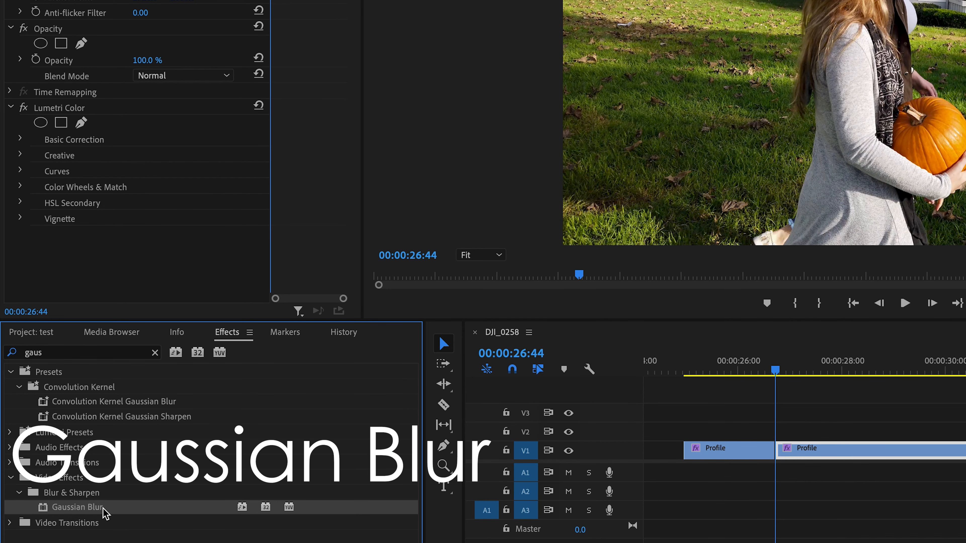
pyautogui.moveTo(104, 514); pyautogui.dragTo(75, 244)
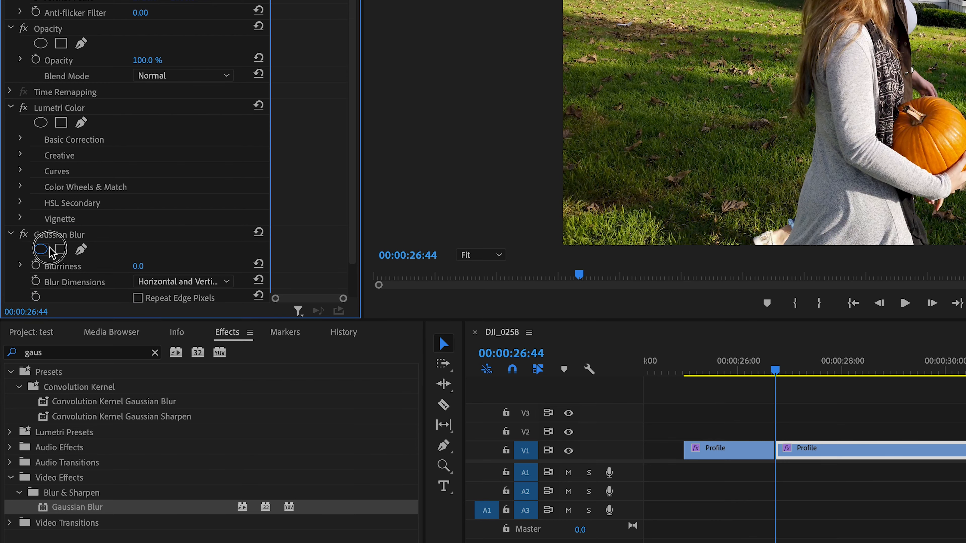
pyautogui.click(40, 251)
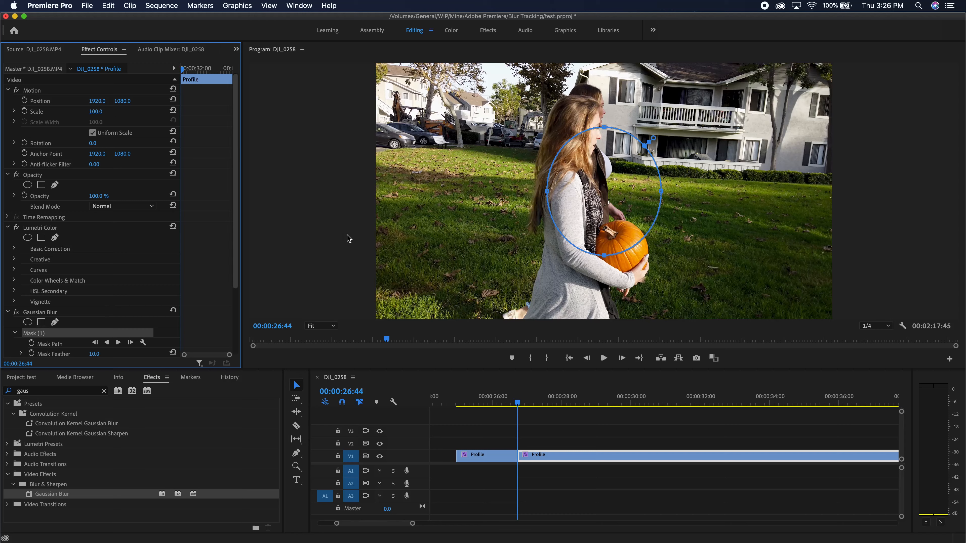
# Move and reshape the ellipse mask to surround the head of the woman with the pumpkin, and track it forward through the clip
pyautogui.moveTo(590, 190); pyautogui.dragTo(657, 131)
pyautogui.moveTo(697, 219); pyautogui.dragTo(689, 109)
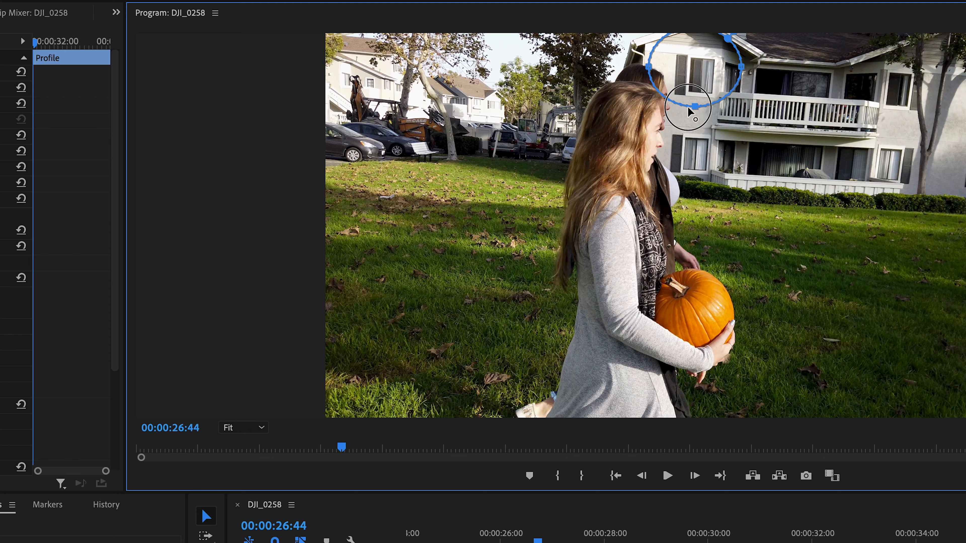
pyautogui.moveTo(699, 68); pyautogui.dragTo(628, 139)
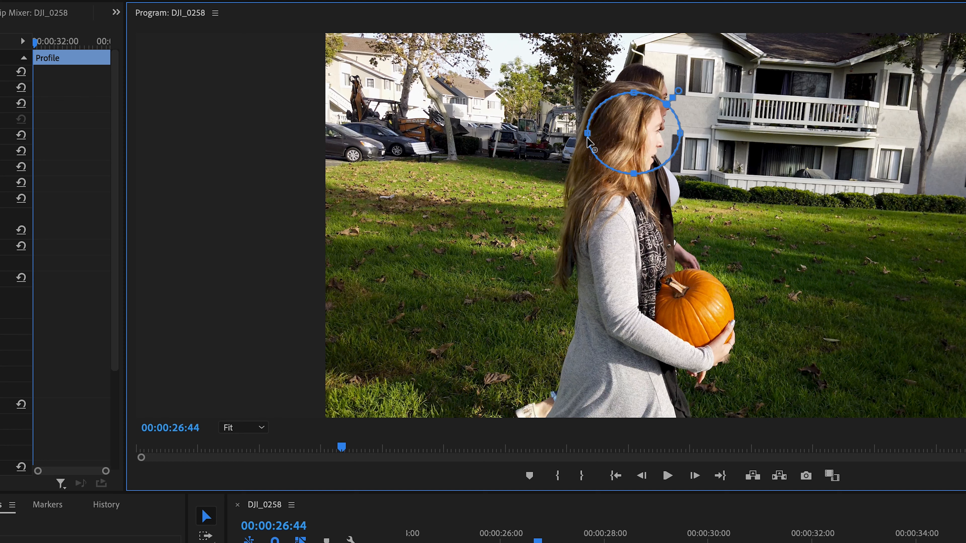
pyautogui.moveTo(589, 141); pyautogui.dragTo(576, 135)
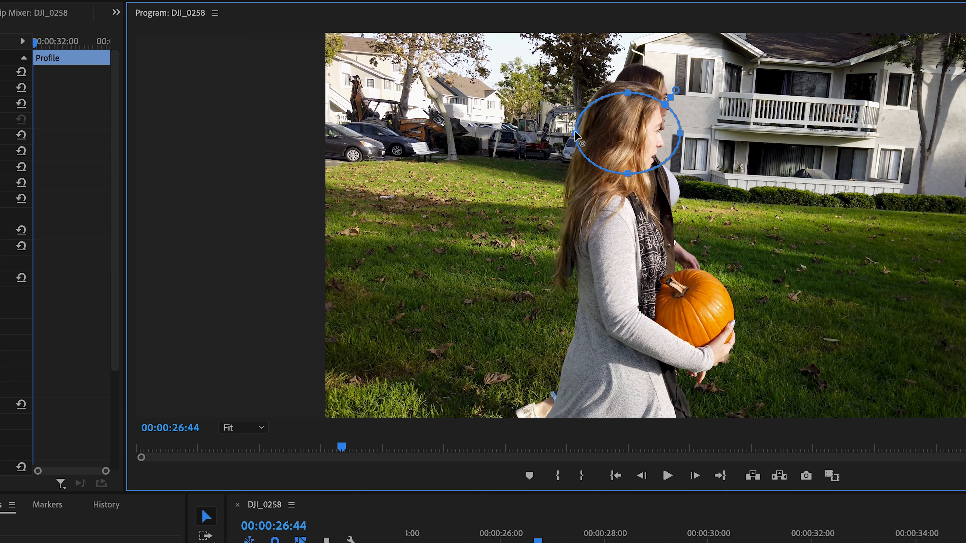
pyautogui.moveTo(628, 93); pyautogui.dragTo(626, 79)
pyautogui.moveTo(623, 118); pyautogui.dragTo(623, 120)
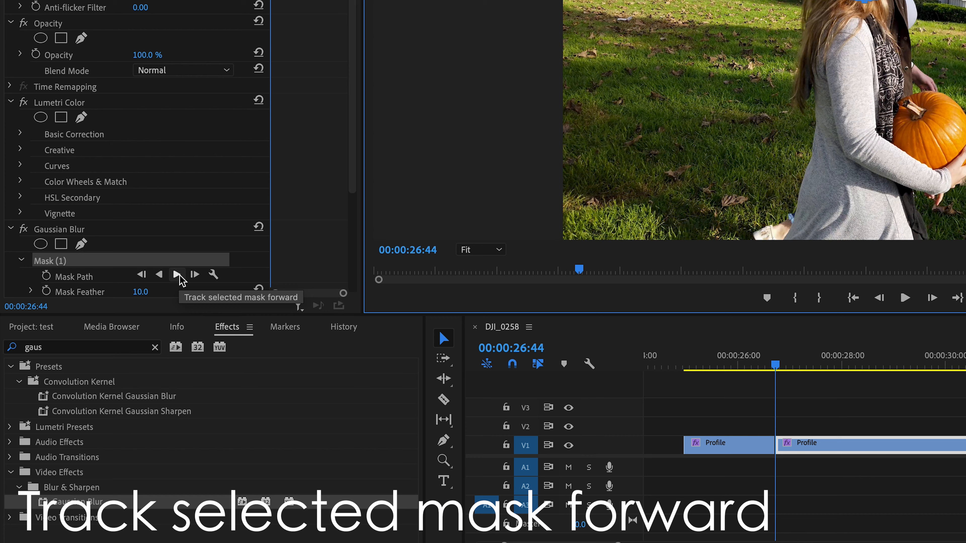
pyautogui.click(177, 275)
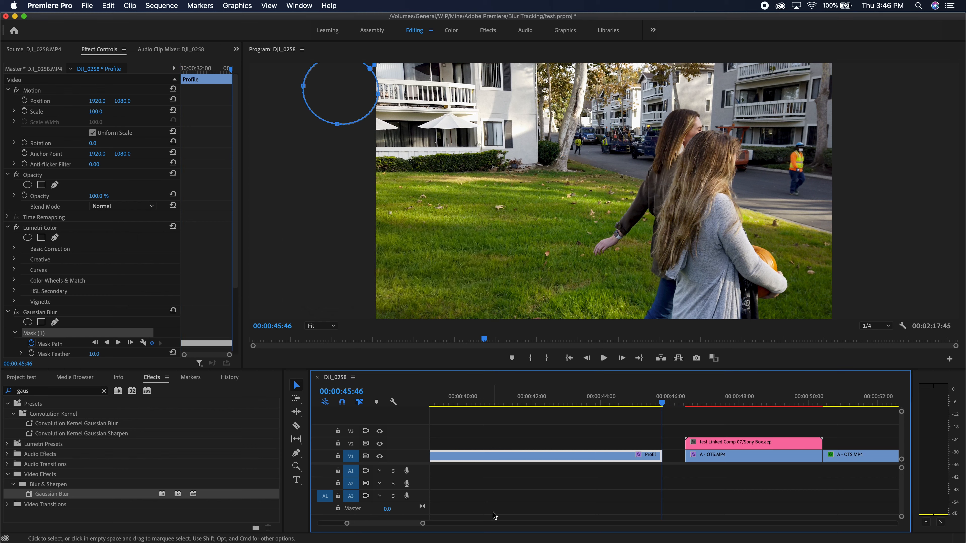
# Scrub through the second Profile clip to about 00:00:32:48 and examine how well the tracked mask follows the woman's head
pyautogui.click(486, 404)
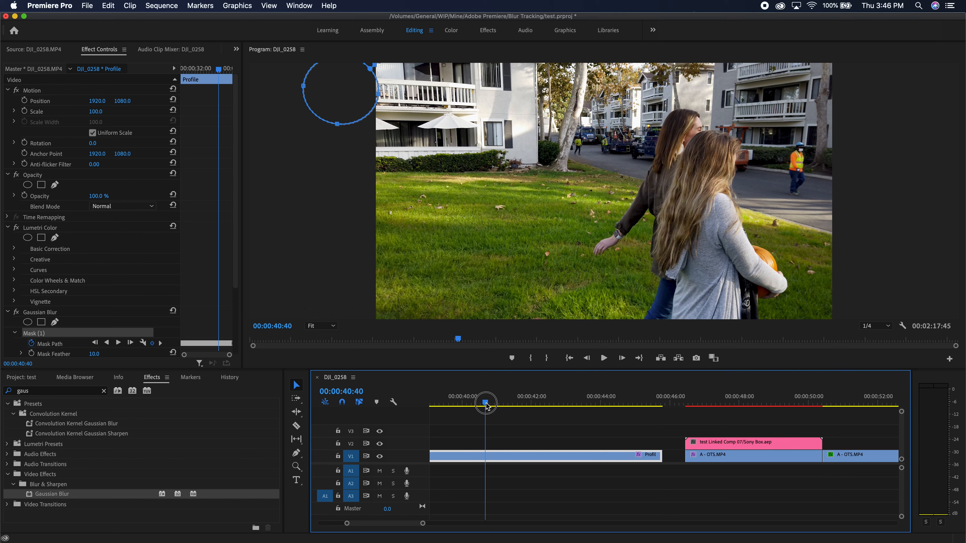
pyautogui.moveTo(486, 404); pyautogui.dragTo(467, 404)
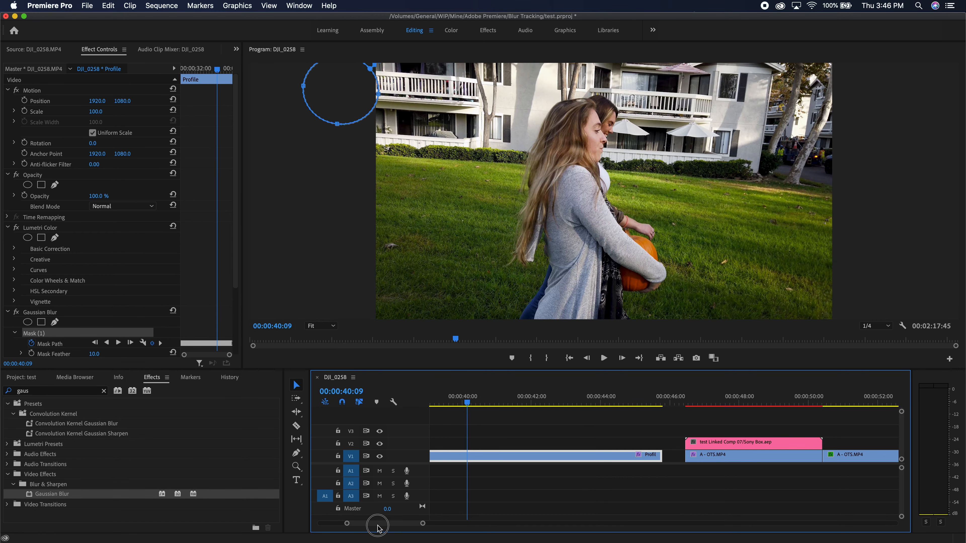
pyautogui.moveTo(381, 526); pyautogui.dragTo(416, 525)
pyautogui.click(586, 399)
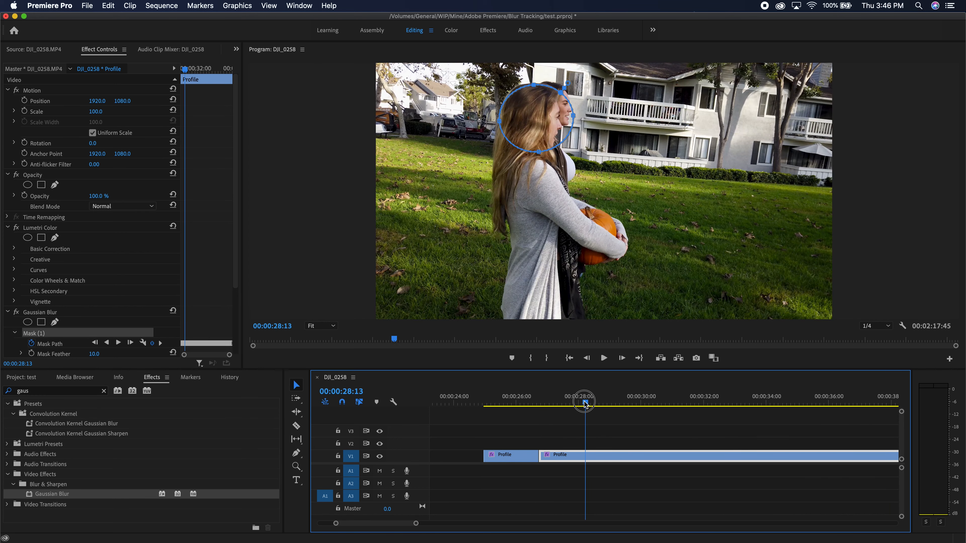
pyautogui.moveTo(590, 403); pyautogui.dragTo(655, 404)
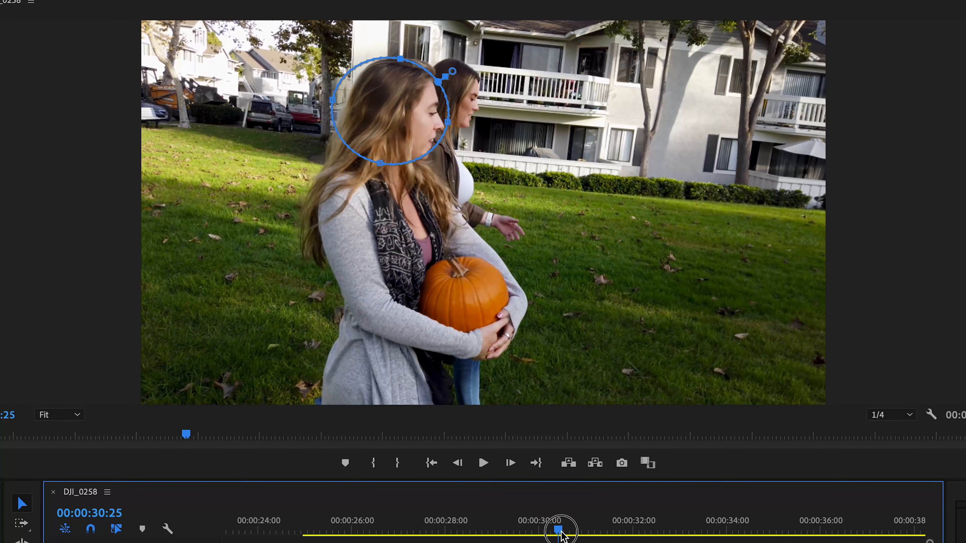
pyautogui.moveTo(561, 536); pyautogui.dragTo(663, 540)
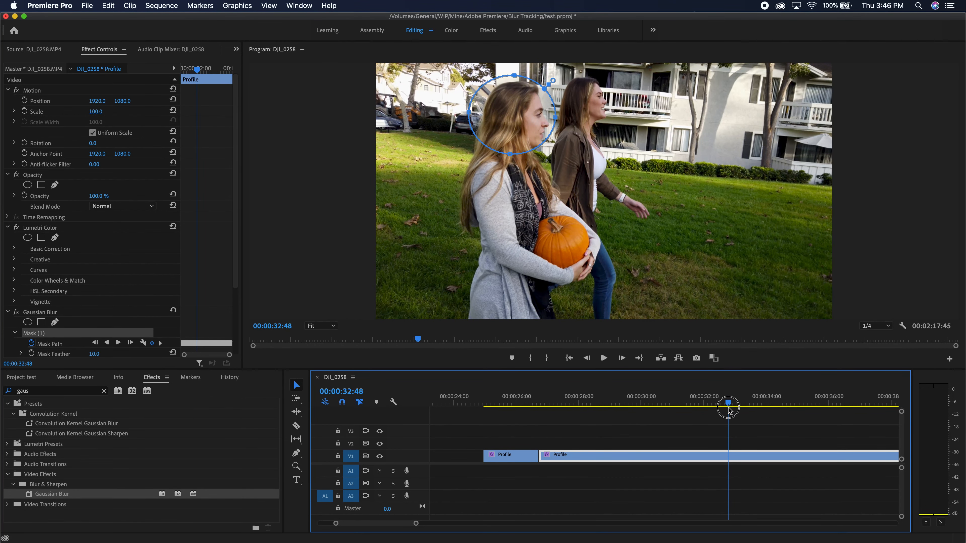
pyautogui.moveTo(732, 409); pyautogui.dragTo(726, 410)
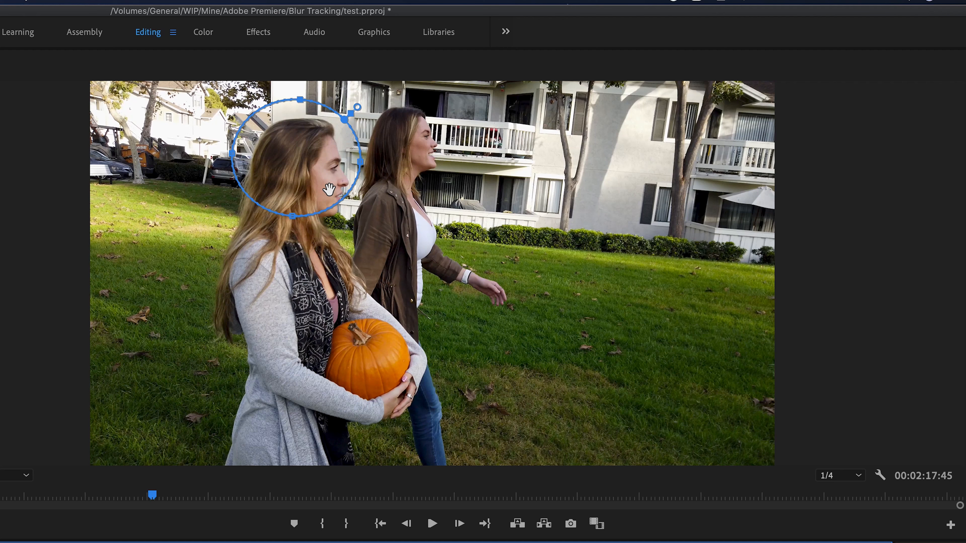
# Reposition the ellipse mask over the head of the woman with the pumpkin at 00:00:32:46 and track it forward through the clip
pyautogui.moveTo(312, 170); pyautogui.dragTo(354, 177)
pyautogui.moveTo(311, 177); pyautogui.dragTo(315, 178)
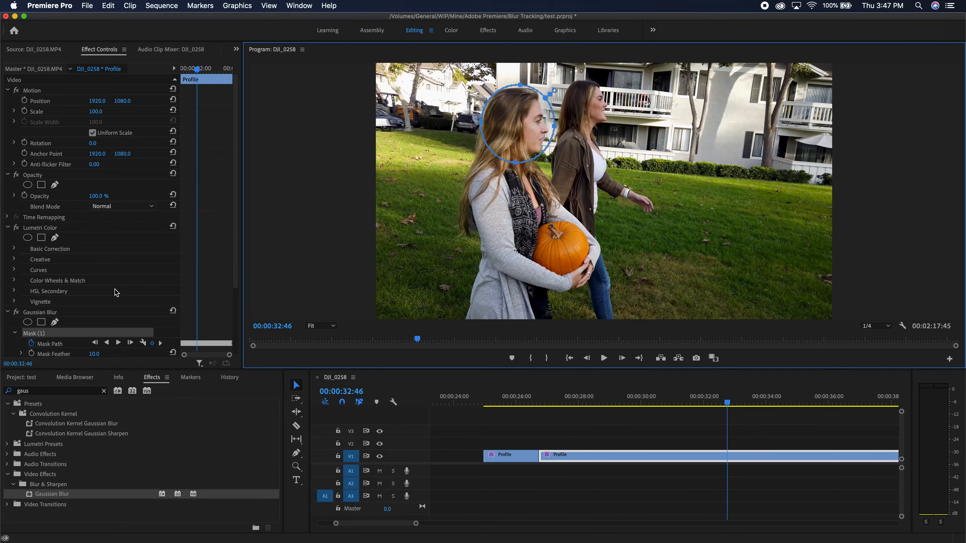
pyautogui.scroll(-5, 116, 293)
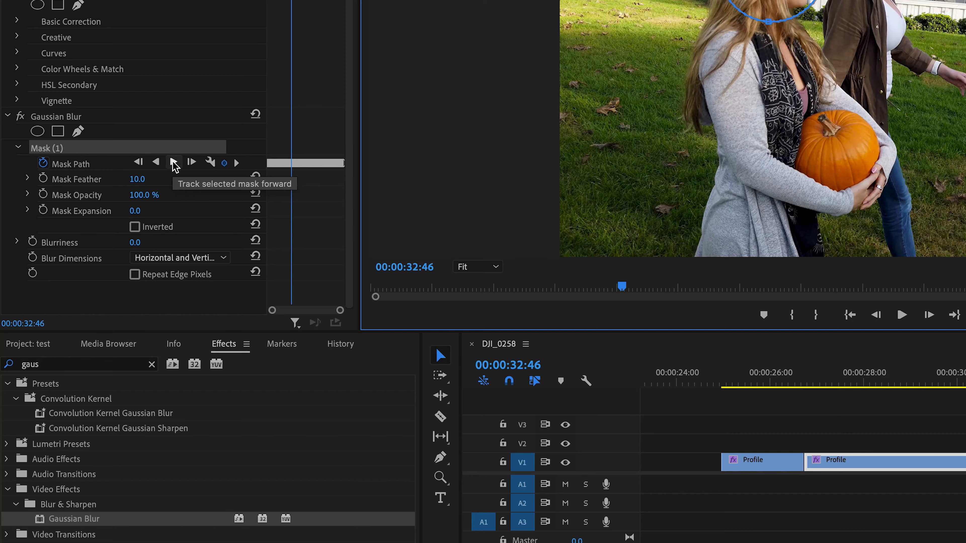
pyautogui.click(174, 163)
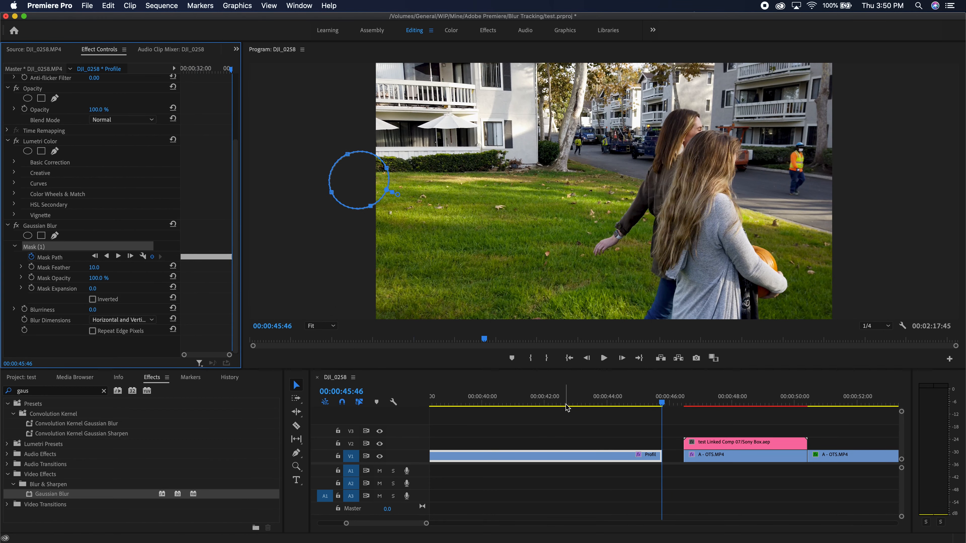
# Find where the mask drifts off the woman's head, move it back over her head at 00:00:40:41, and track it forward again
pyautogui.click(597, 401)
pyautogui.moveTo(597, 402); pyautogui.dragTo(485, 402)
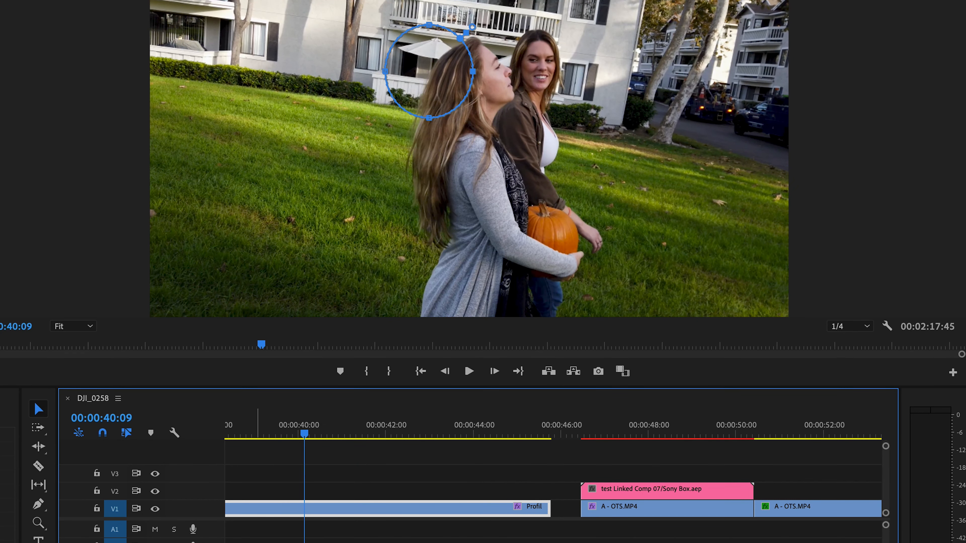
pyautogui.hscroll(-5, 552, 491)
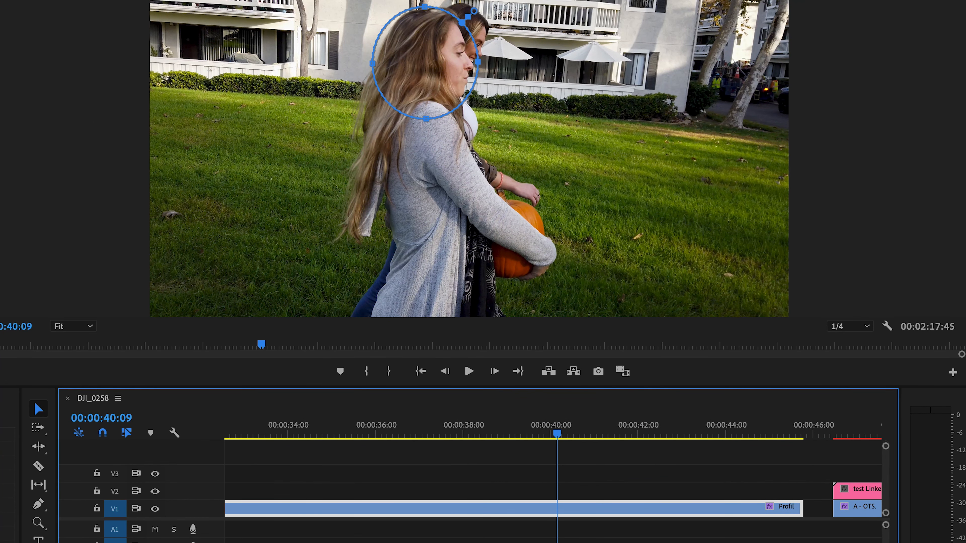
pyautogui.moveTo(349, 433); pyautogui.dragTo(580, 438)
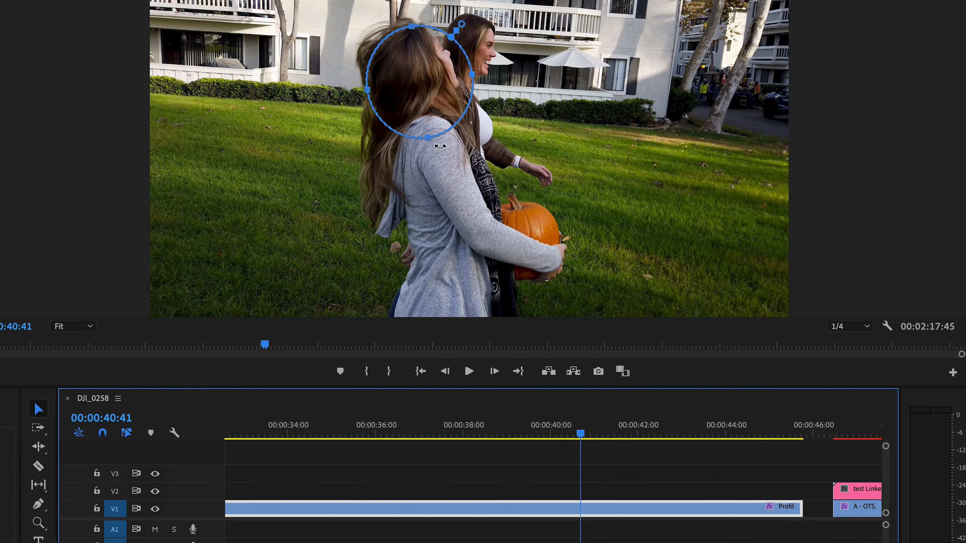
pyautogui.moveTo(419, 87); pyautogui.dragTo(425, 71)
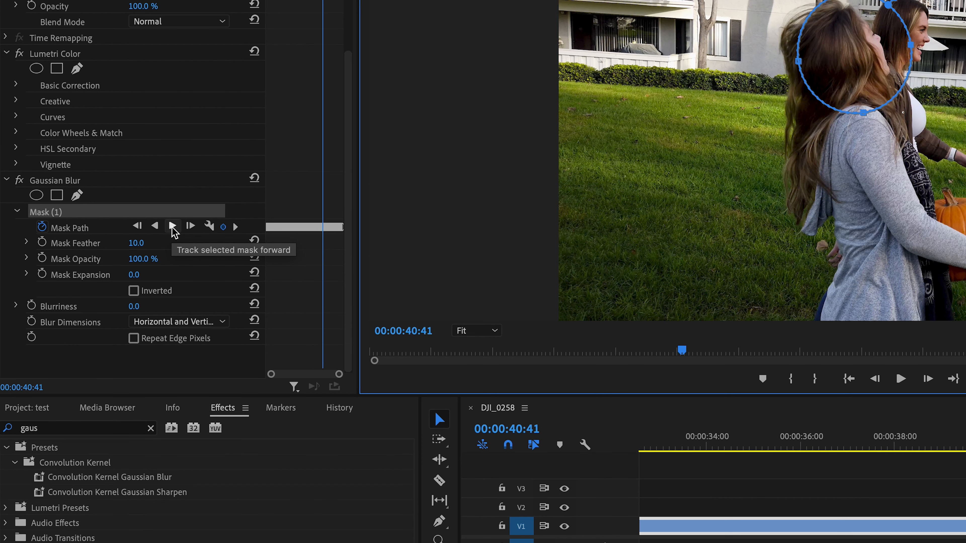
pyautogui.click(172, 227)
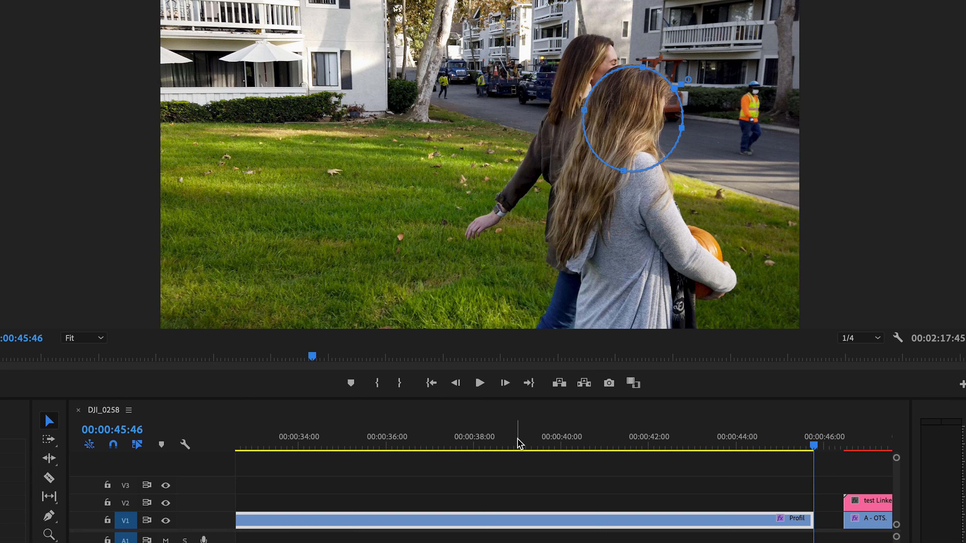
# Scrub back through the second Profile clip to 00:00:27:36 and check how the mask follows the woman's head
pyautogui.click(630, 403)
pyautogui.moveTo(515, 448); pyautogui.dragTo(367, 476)
pyautogui.moveTo(411, 526); pyautogui.dragTo(400, 526)
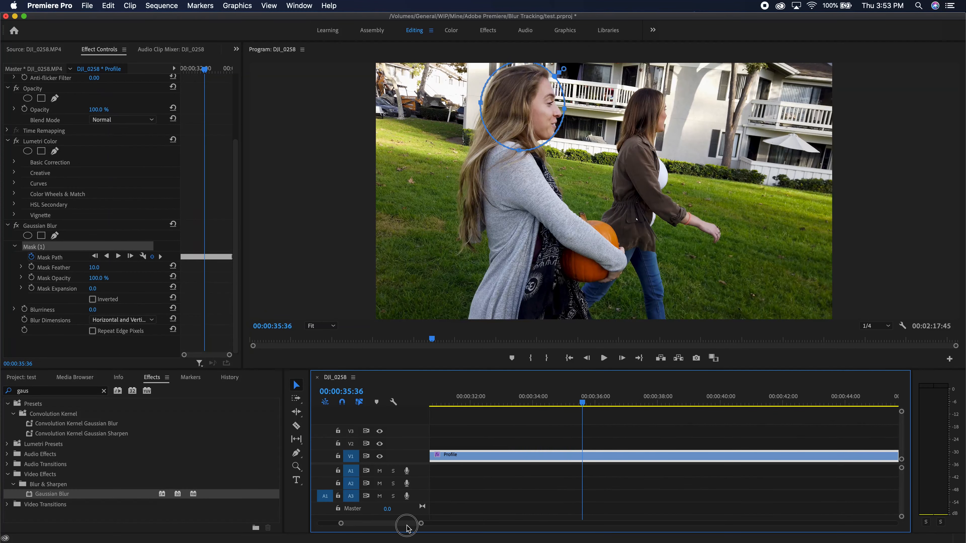
pyautogui.moveTo(637, 401); pyautogui.dragTo(629, 403)
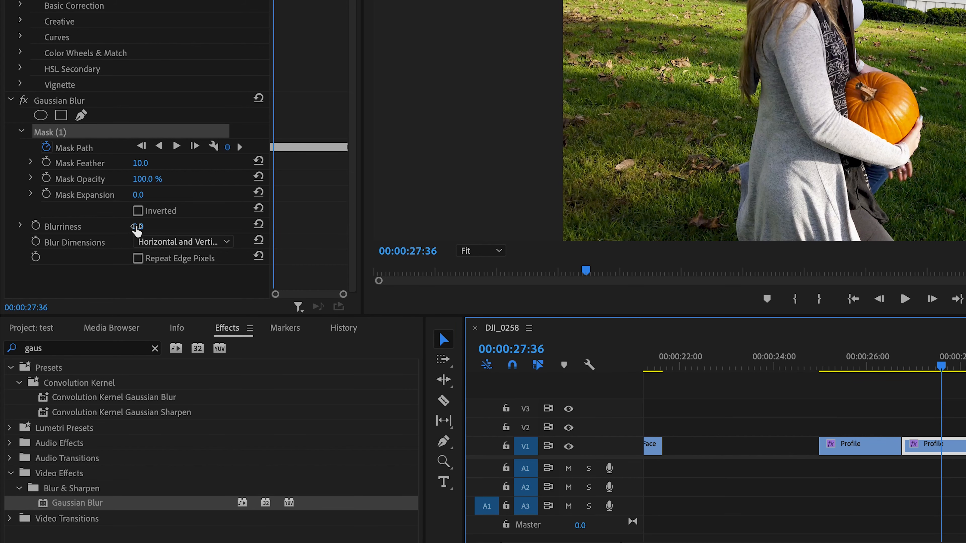
# Set the Gaussian Blur's Blurriness to 45 and edit the mask's feather value
pyautogui.click(136, 227)
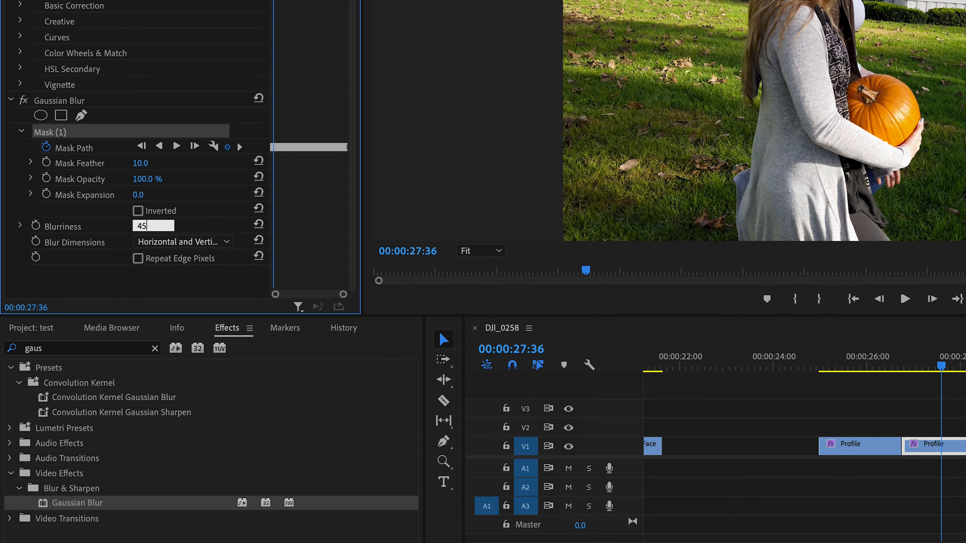
pyautogui.click(141, 164)
pyautogui.press('Return')
# Play the second Profile clip to 00:00:43:36 and examine the blur on the moving head
pyautogui.press('space')
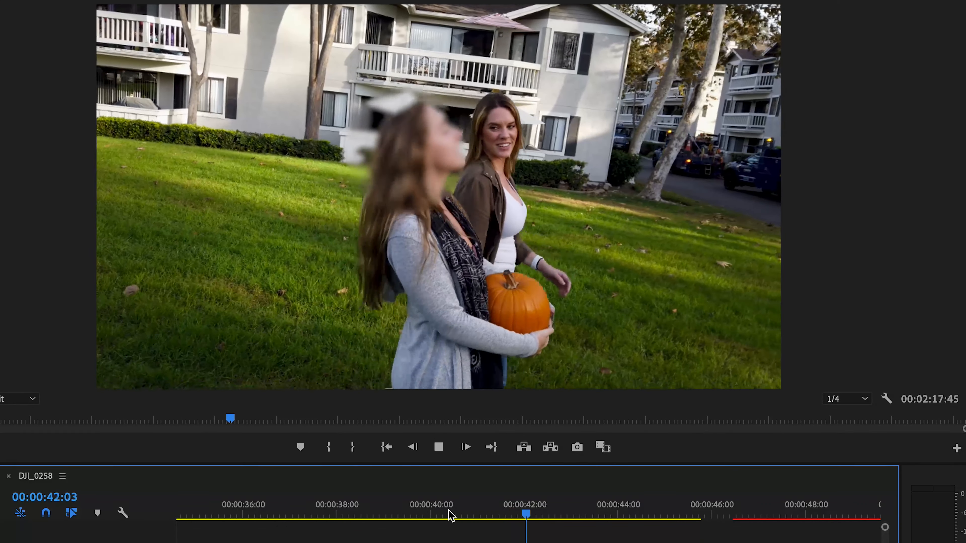
pyautogui.press('space')
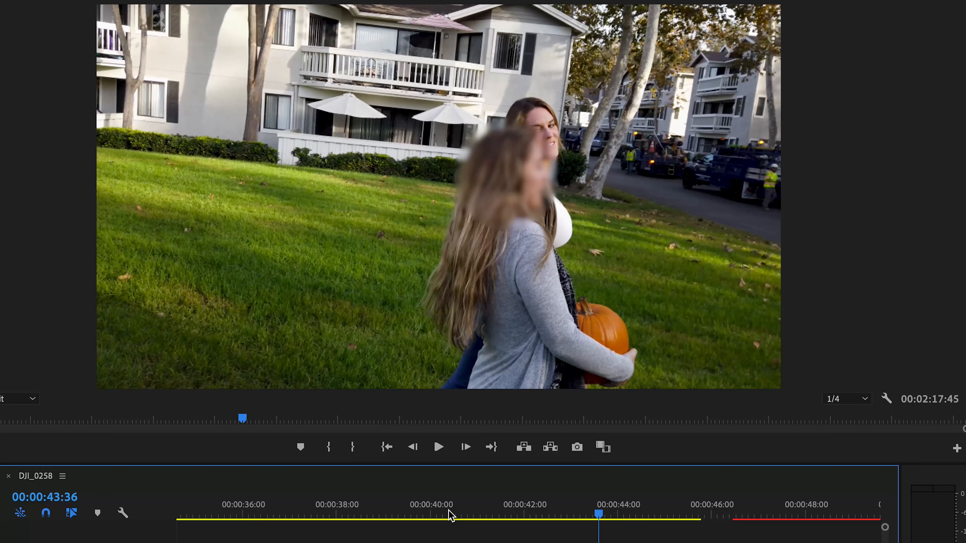